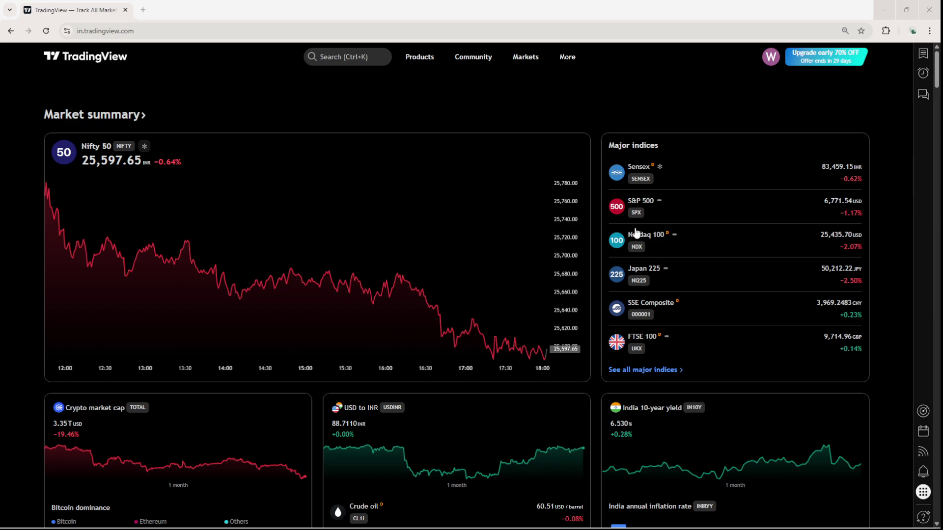
Switch the Supercharts chart from Bitstamp BTC/USD to BTCUSDT on Binance
mouse_move(419, 57)
click(415, 81)
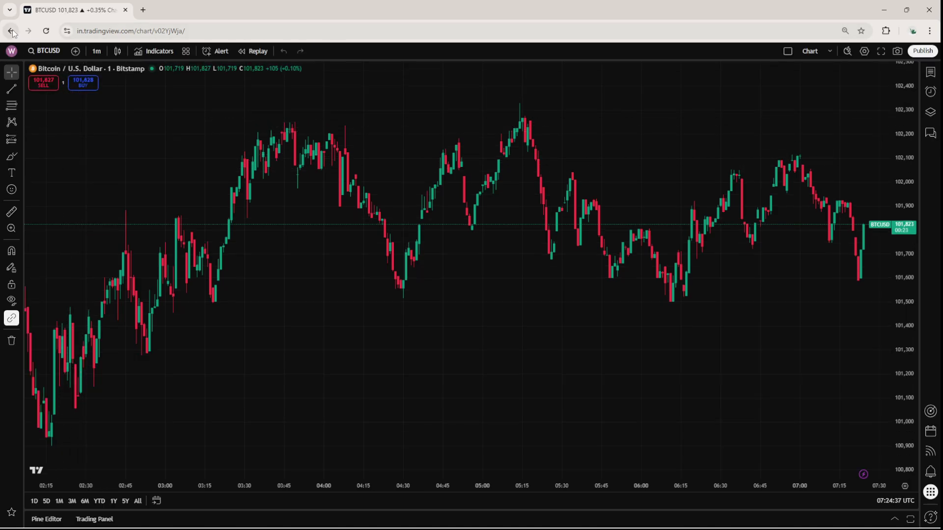
click(33, 53)
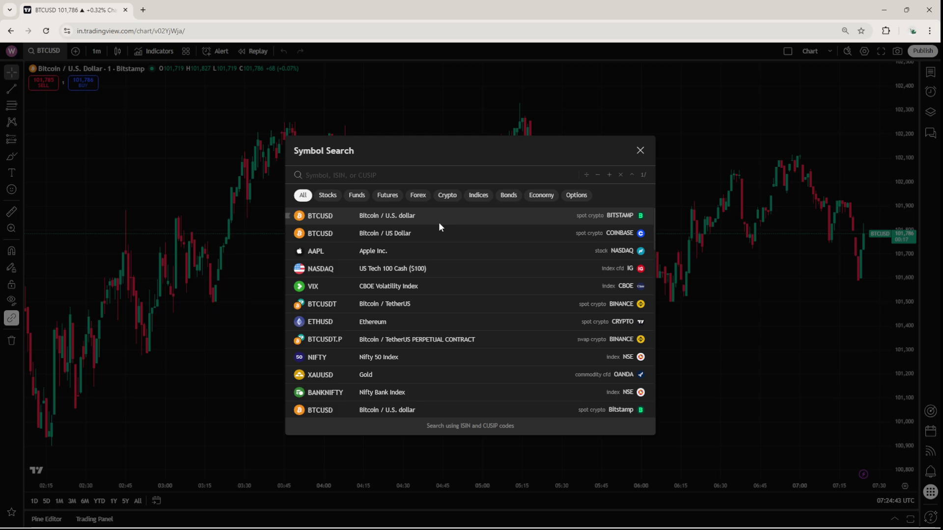
click(435, 303)
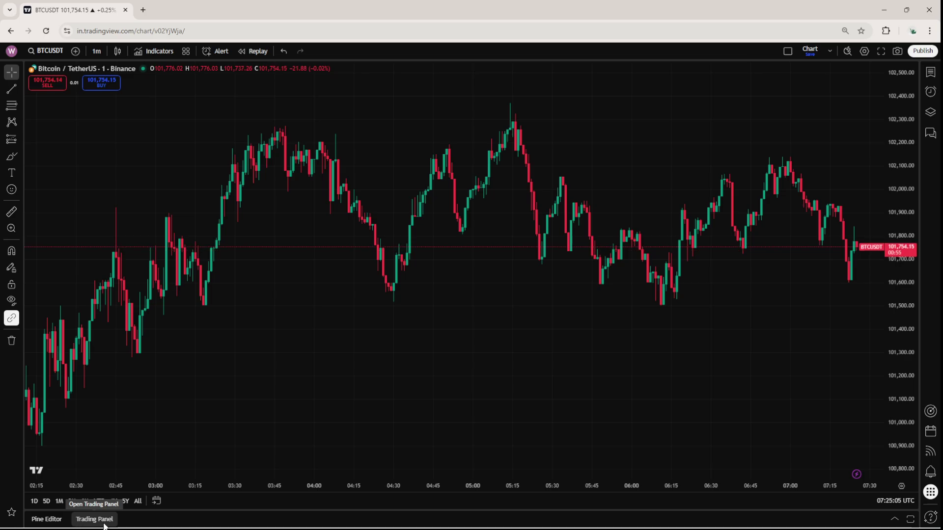
Show the Trading Panel with the full broker grid including AMP
click(95, 519)
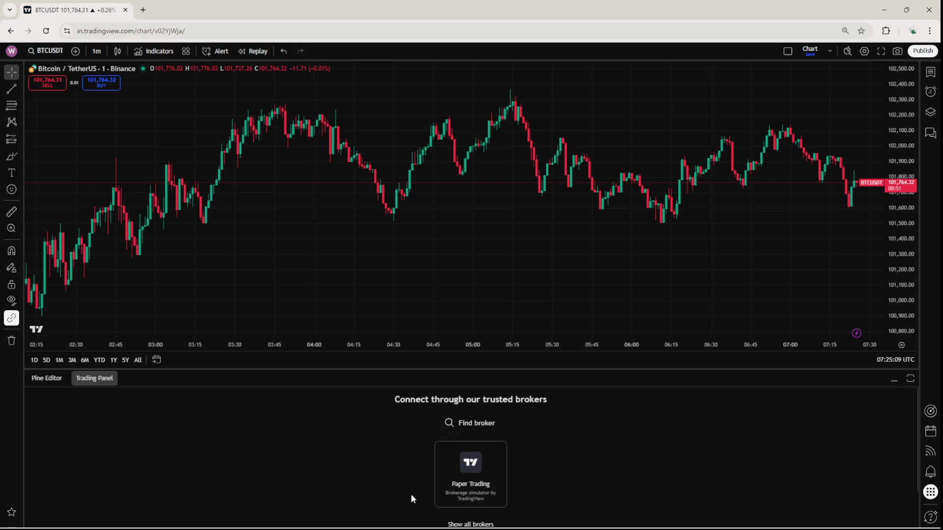
click(449, 522)
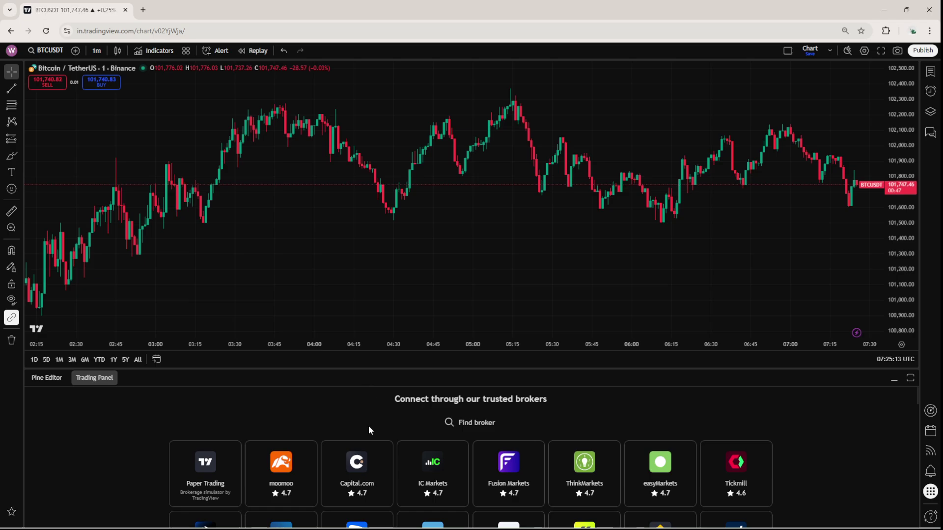
scroll(371, 424, down, 5)
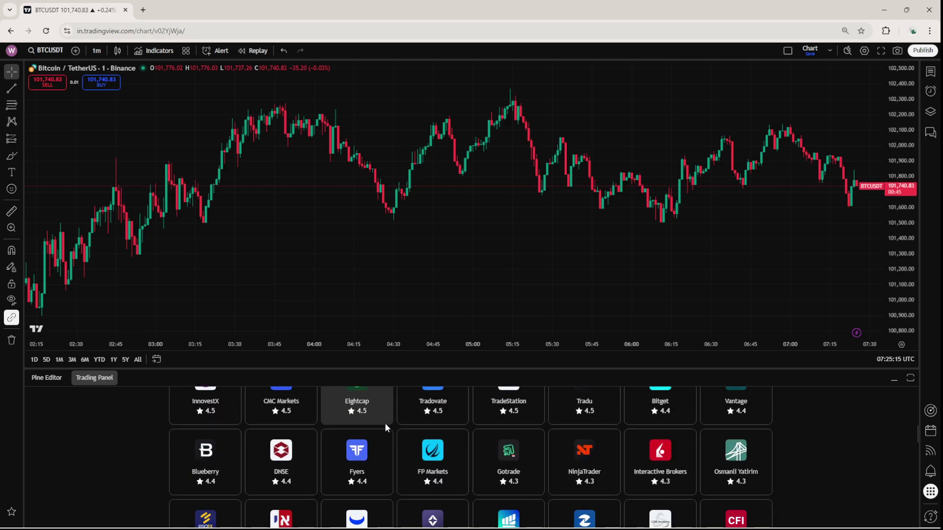
scroll(384, 423, up, 2)
scroll(394, 427, up, 1)
scroll(413, 425, up, 1)
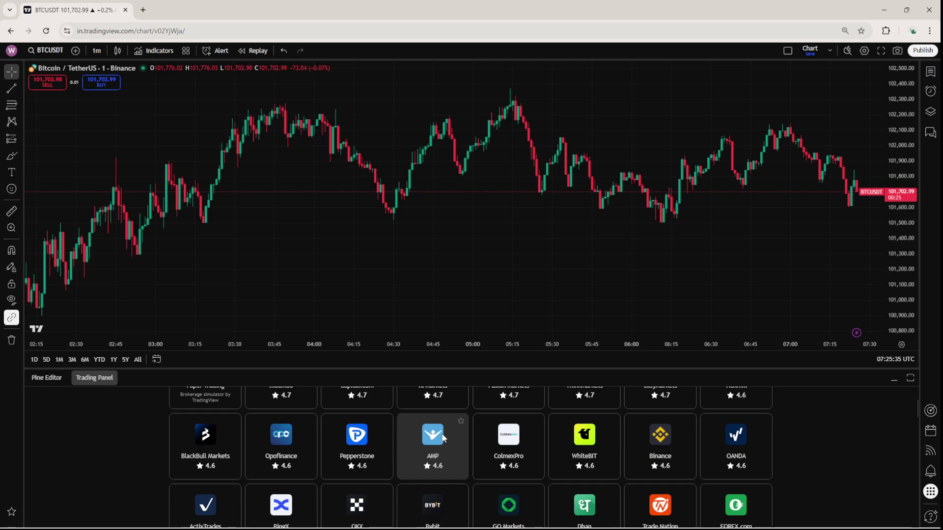
Connect to AMP and reach the CQG sign-in username and password fields
click(442, 437)
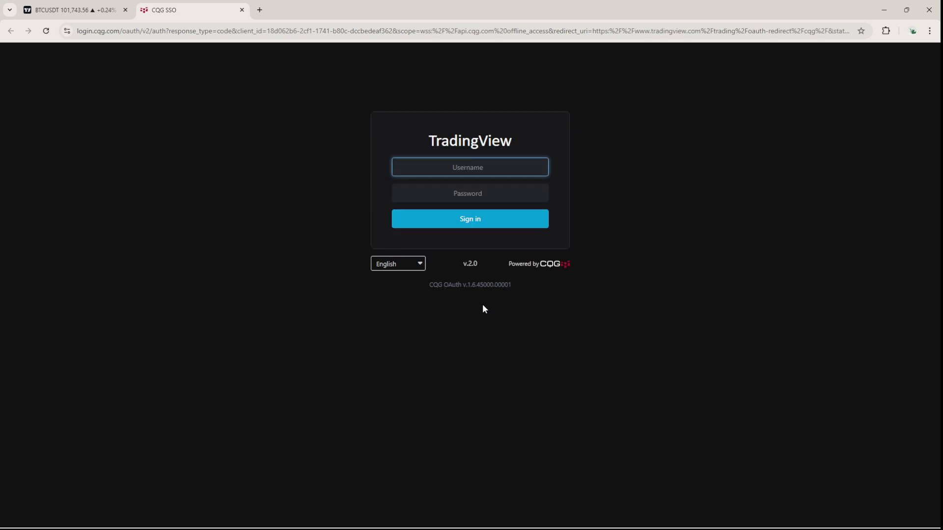
click(483, 167)
key(Tab)
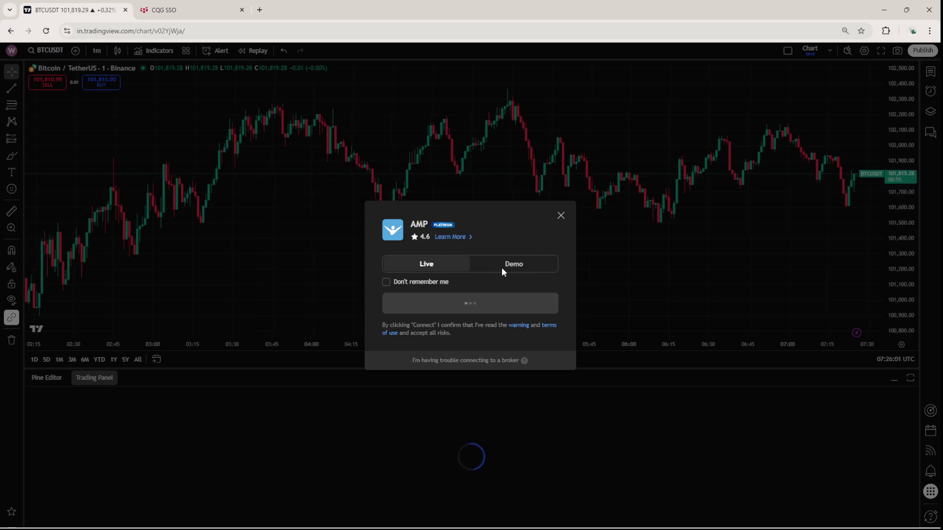
click(217, 9)
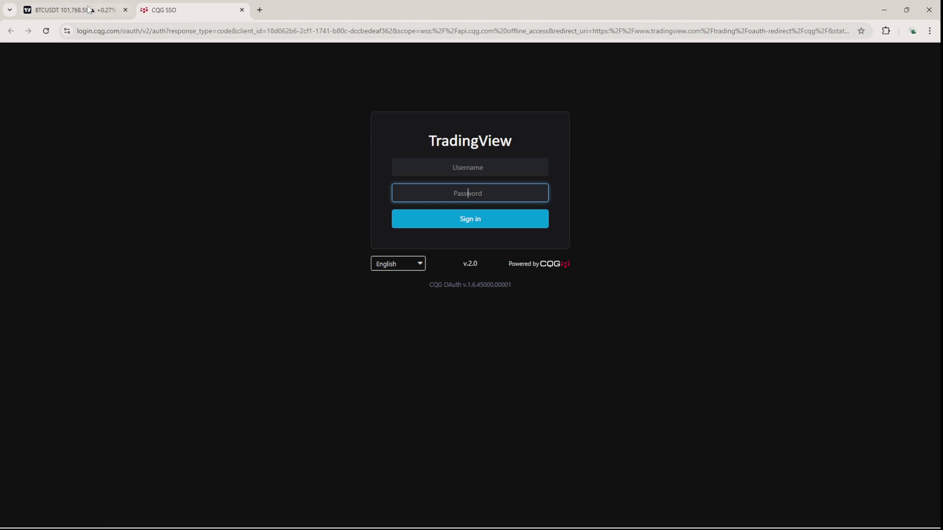
key(ctrl+shift+Tab)
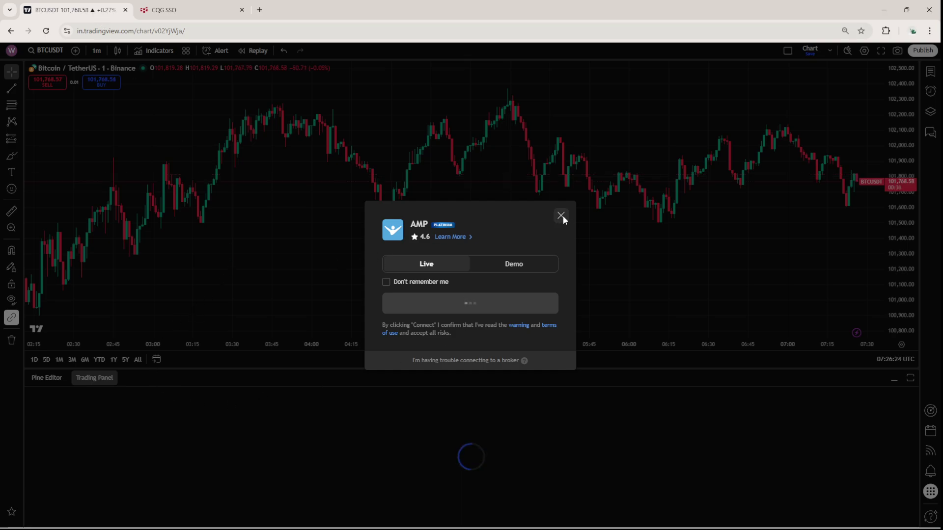
Close the AMP dialog and collapse the Trading Panel so the chart fills the window
click(561, 215)
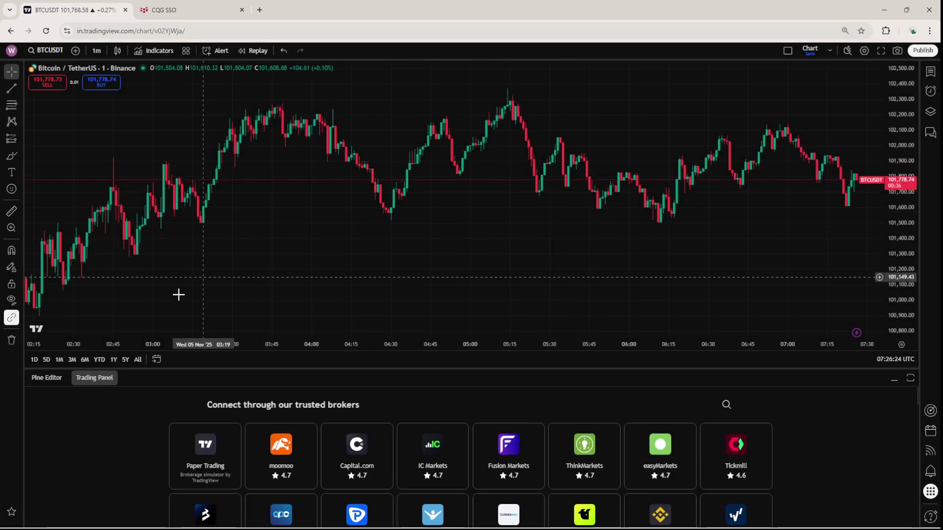
click(97, 379)
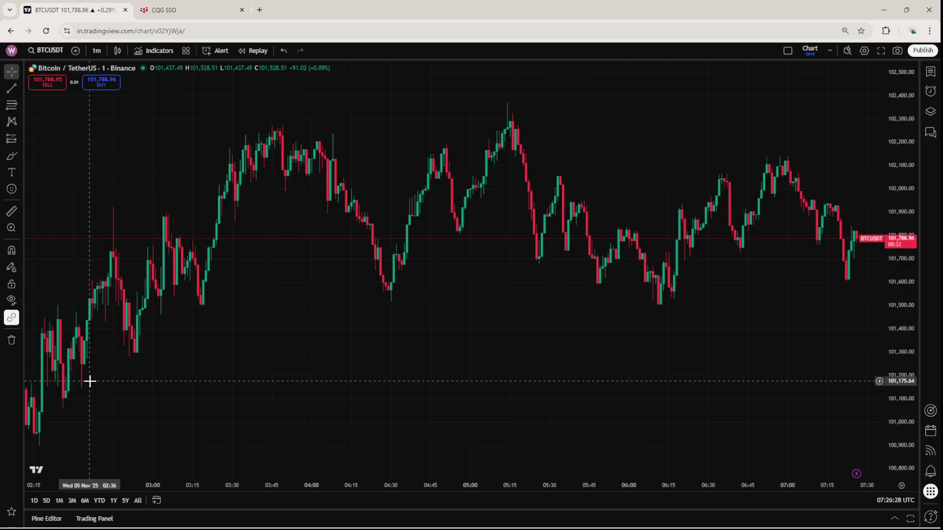